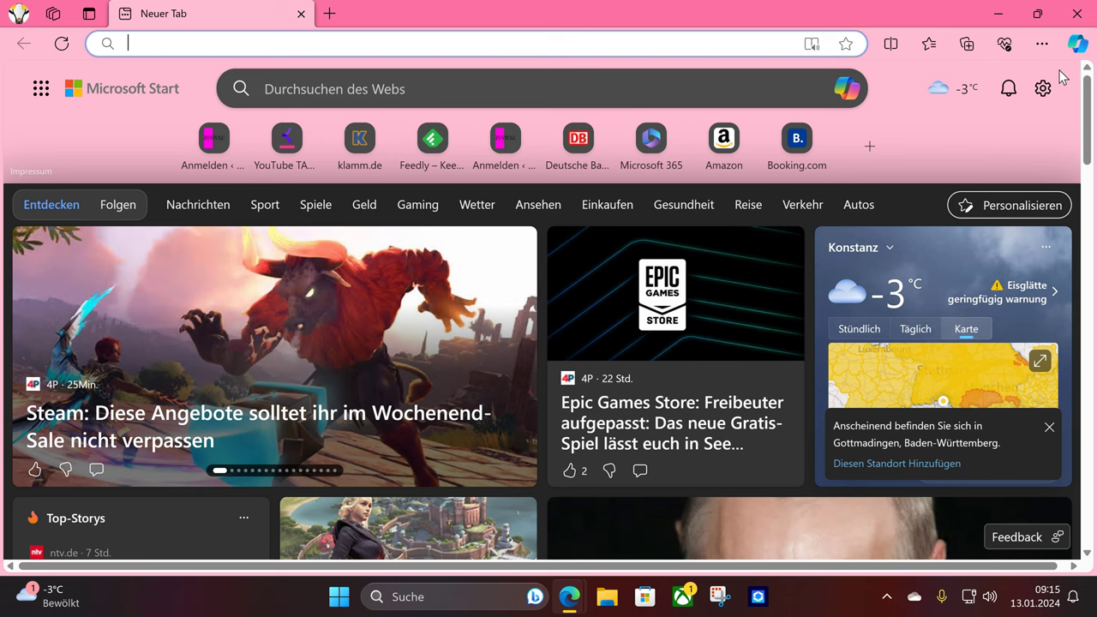
# Look through the Copilot chat sidebar in the browser, close it again and minimise the browser window
pyautogui.click(1078, 44)
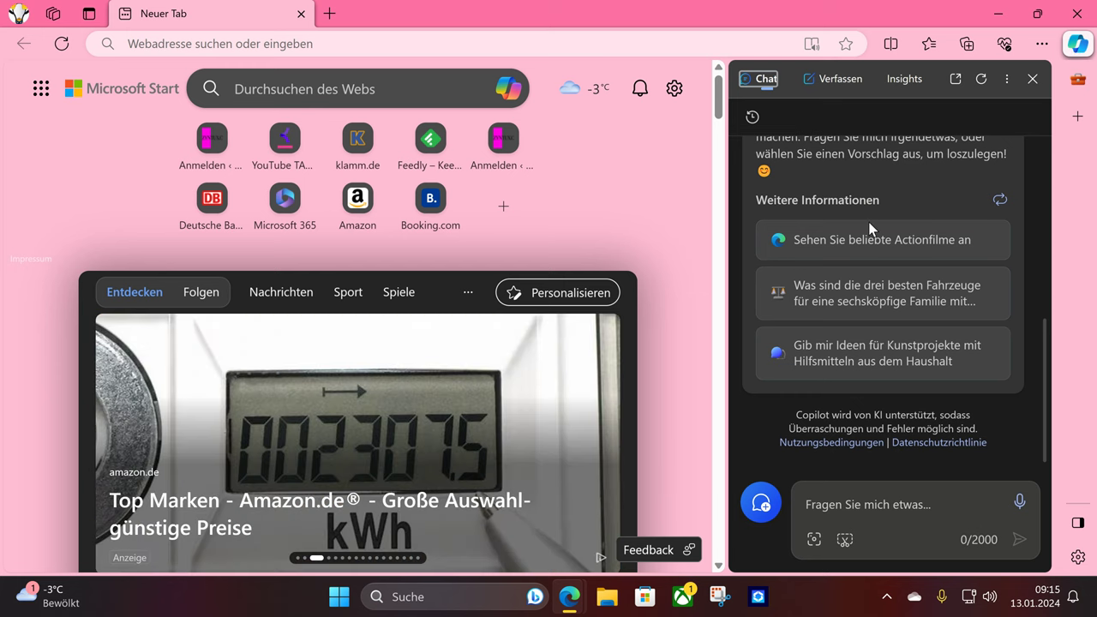
pyautogui.scroll(2, 845, 285)
pyautogui.scroll(-3, 844, 286)
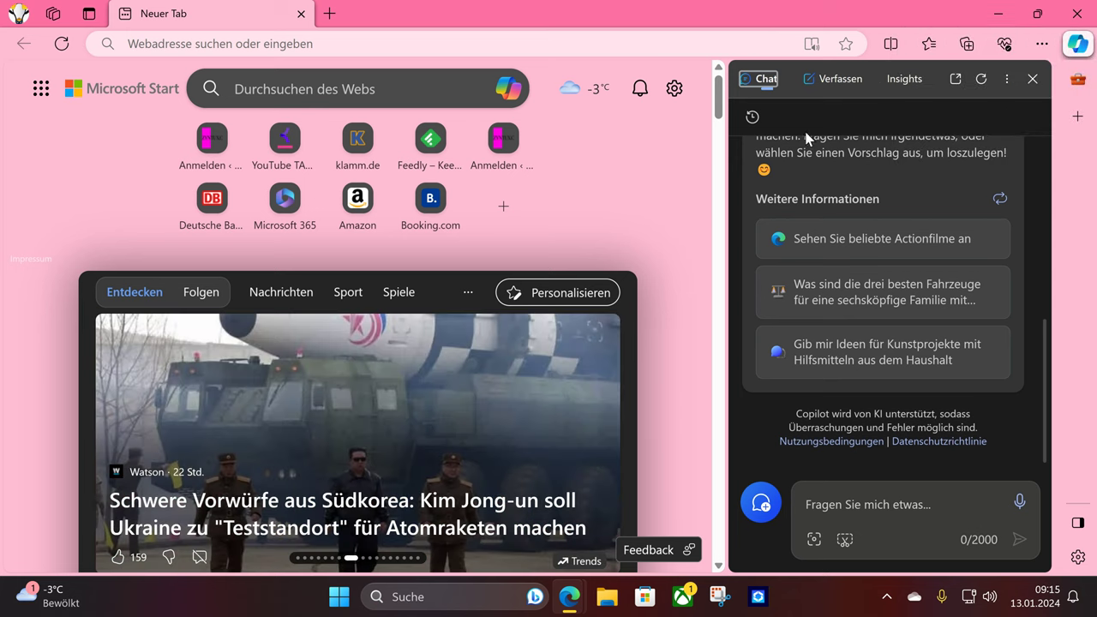
pyautogui.click(1067, 48)
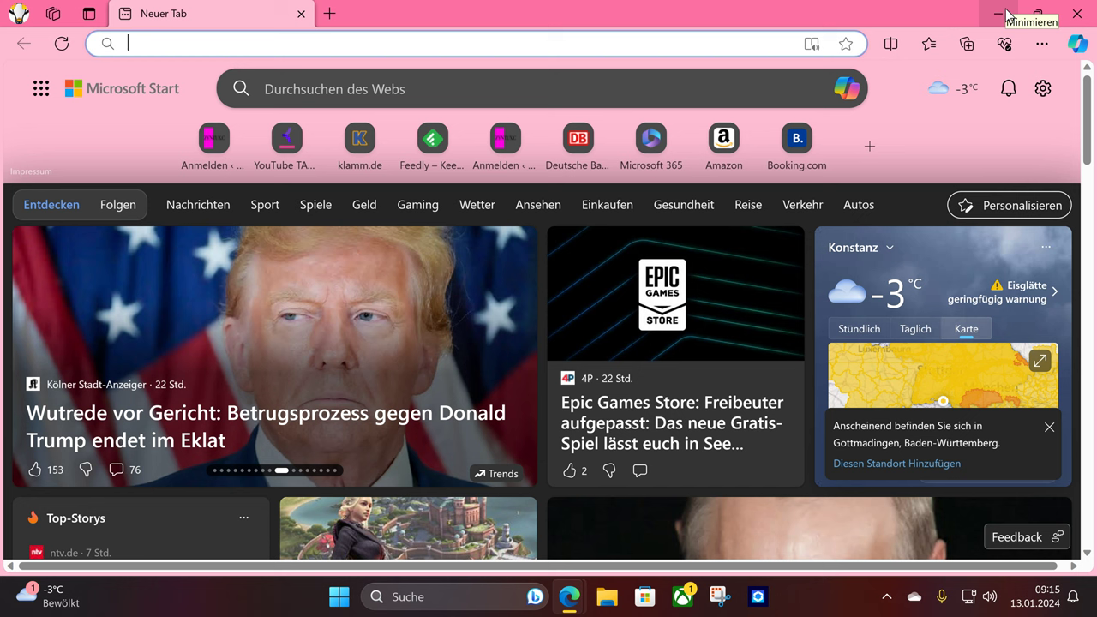
pyautogui.click(999, 14)
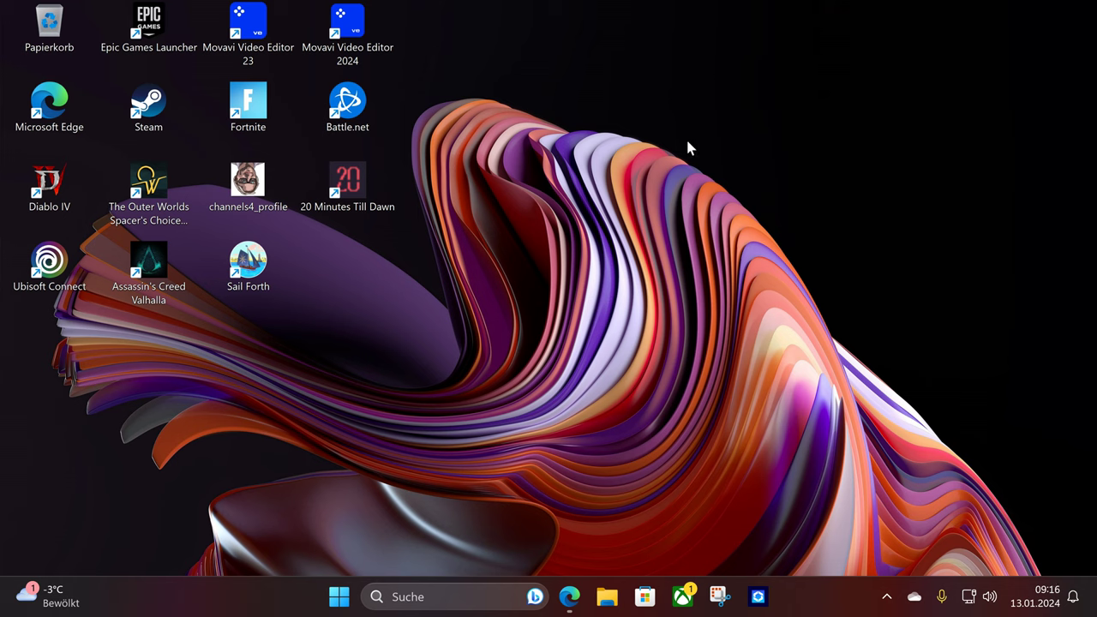
# Create a desktop shortcut to microsoft-edge://?ux=copilot&tcp=1&source=taskbar and name it CoPilot
pyautogui.rightClick(338, 267)
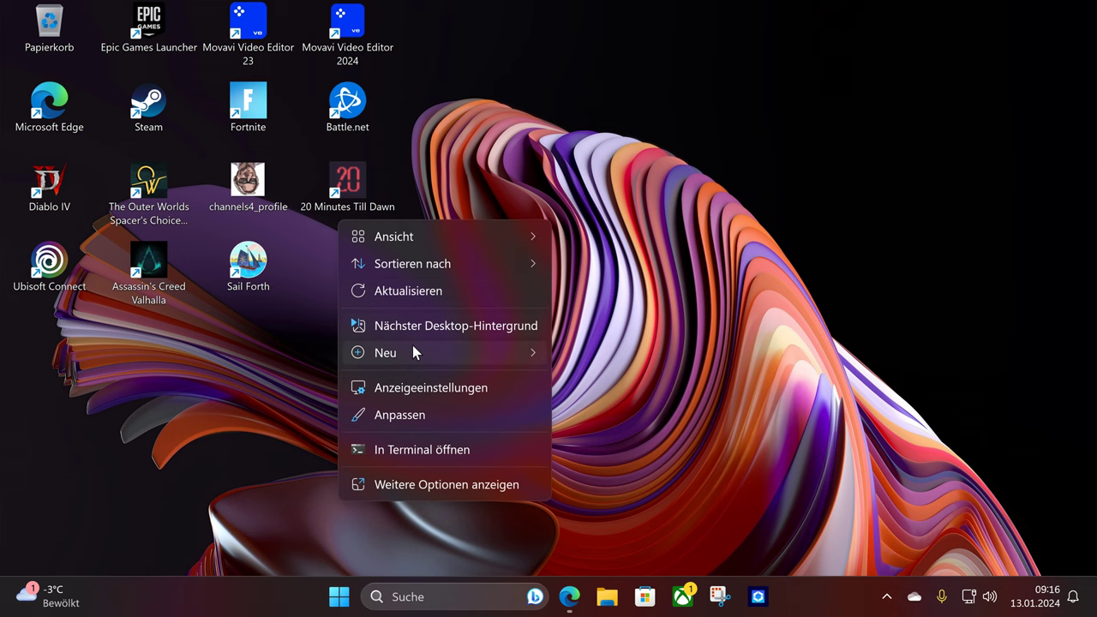
pyautogui.moveTo(414, 351)
pyautogui.click(624, 382)
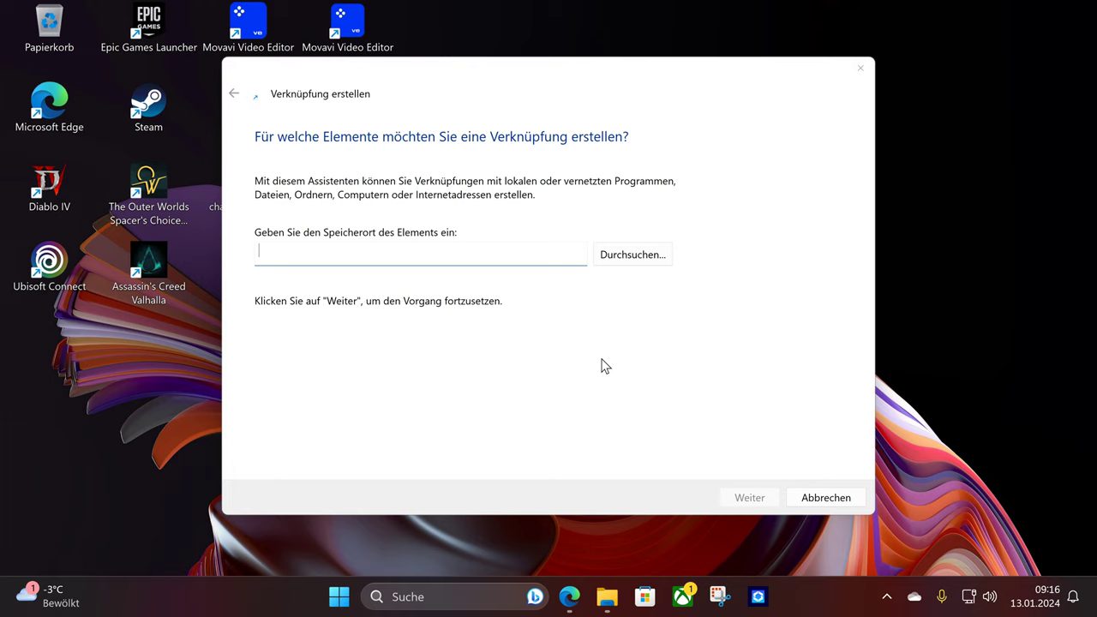
pyautogui.rightClick(417, 260)
pyautogui.click(476, 339)
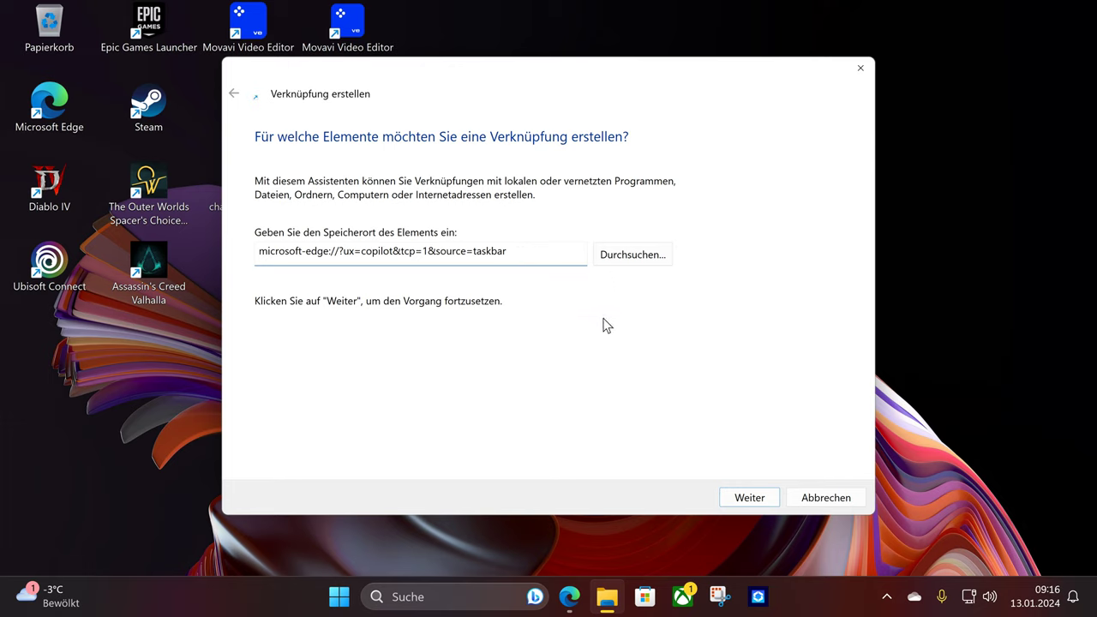
pyautogui.click(751, 498)
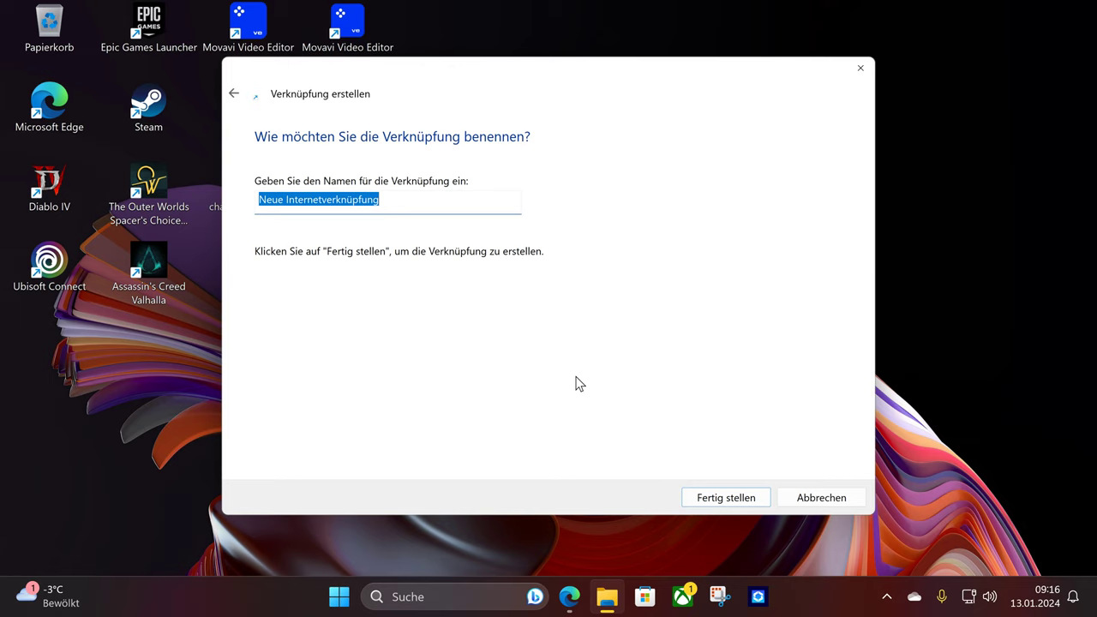
pyautogui.write('CoPilot')
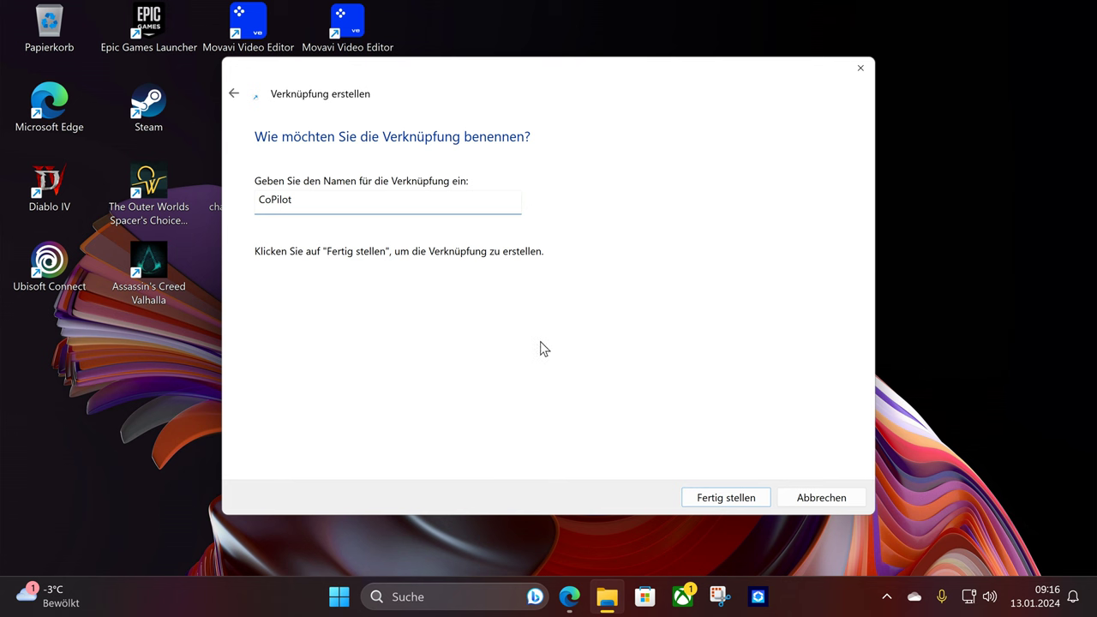
pyautogui.click(739, 497)
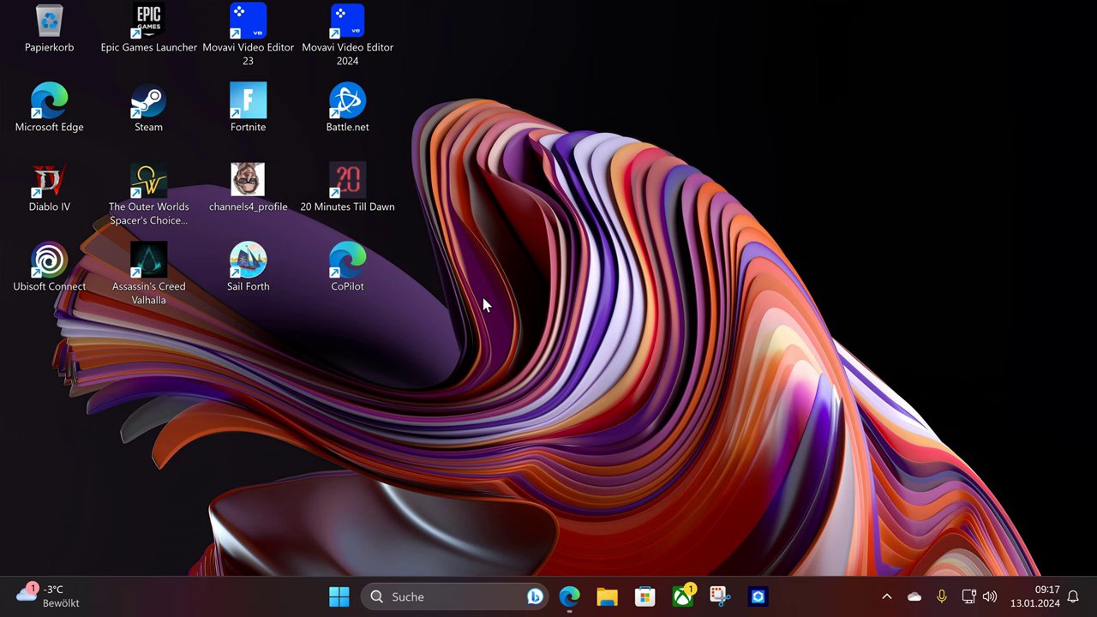
# Launch Copilot from the CoPilot desktop shortcut and try the Kreativ and Ausgewogen conversation styles before choosing Genau
pyautogui.doubleClick(343, 283)
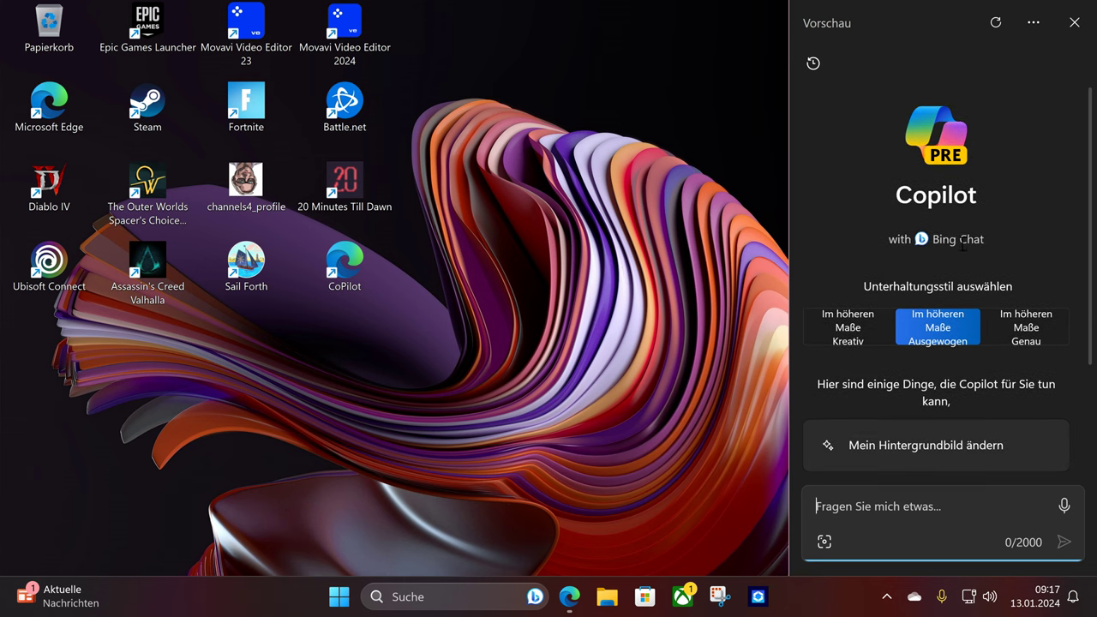
pyautogui.scroll(-1, 907, 253)
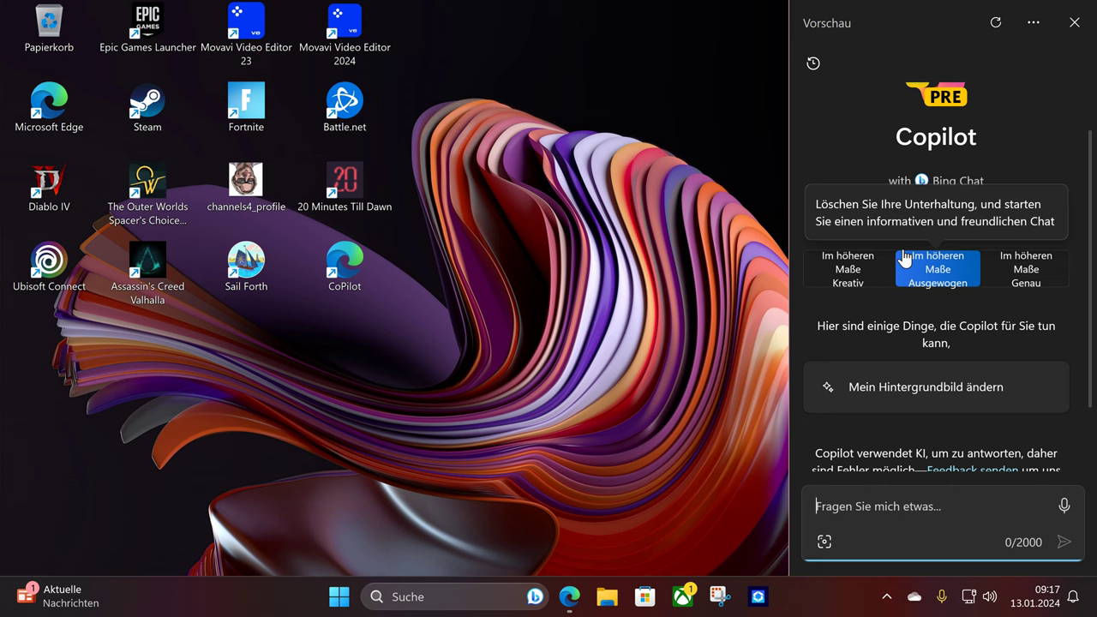
pyautogui.click(843, 272)
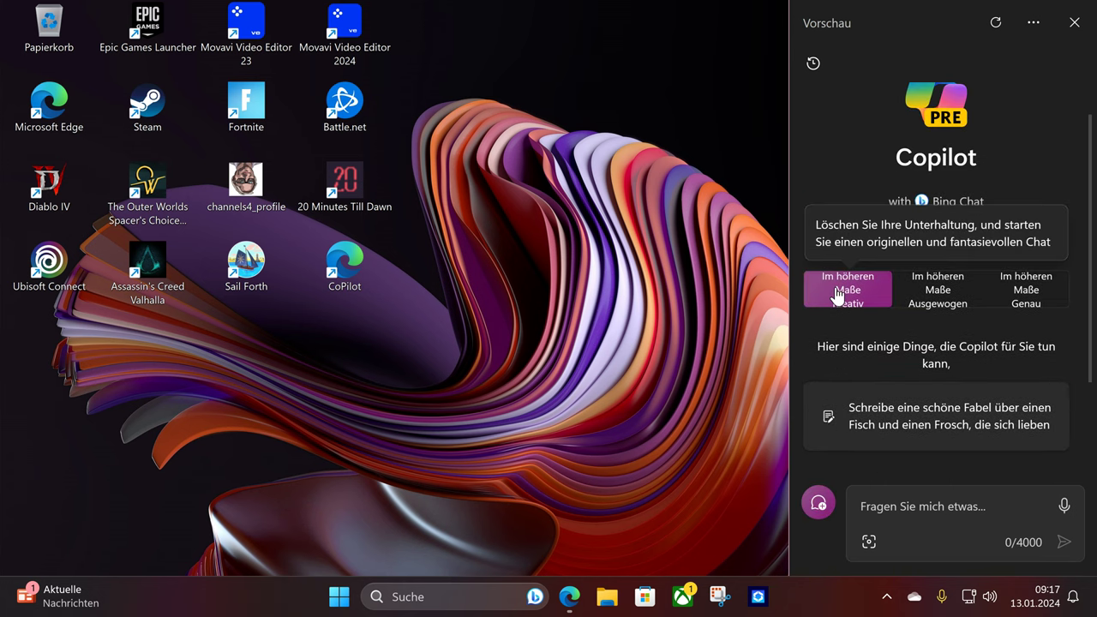
pyautogui.click(937, 297)
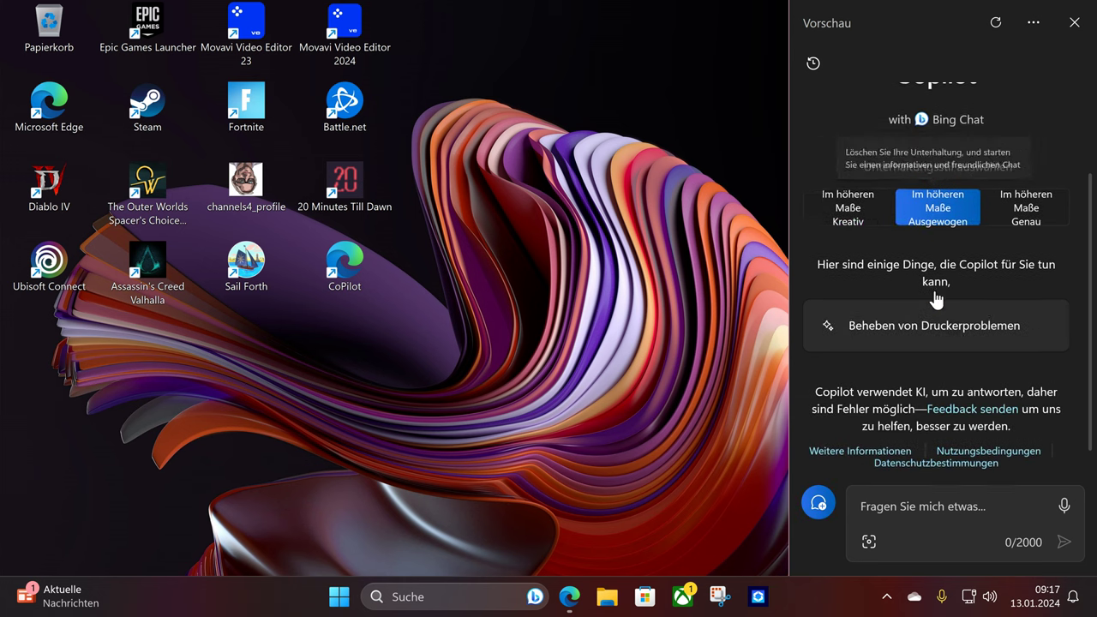
pyautogui.click(1026, 192)
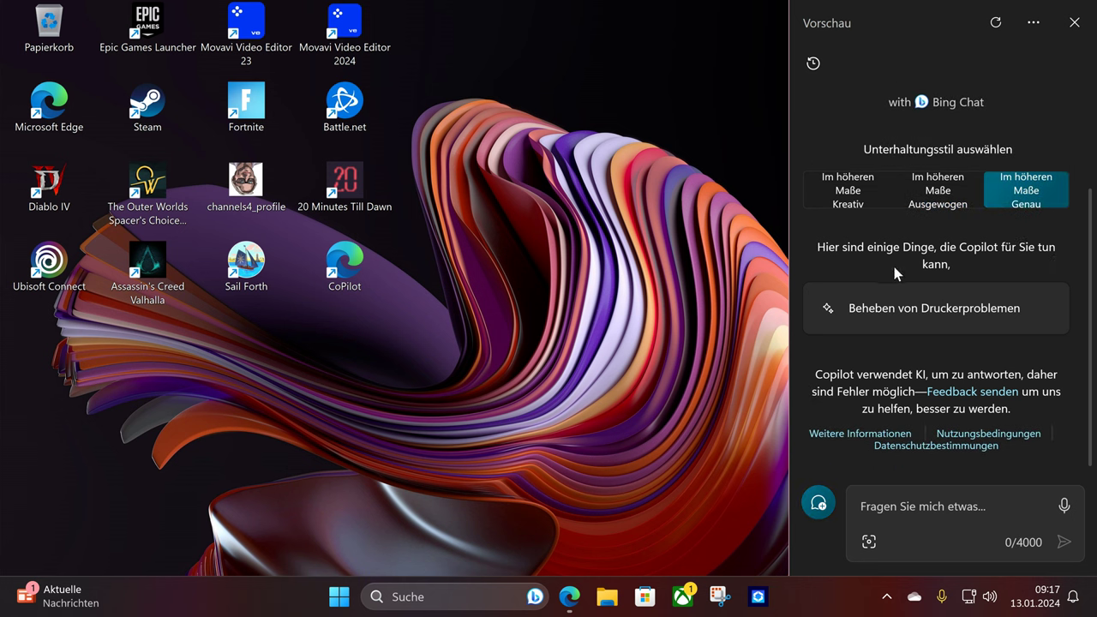
pyautogui.scroll(1, 929, 264)
pyautogui.scroll(2, 930, 265)
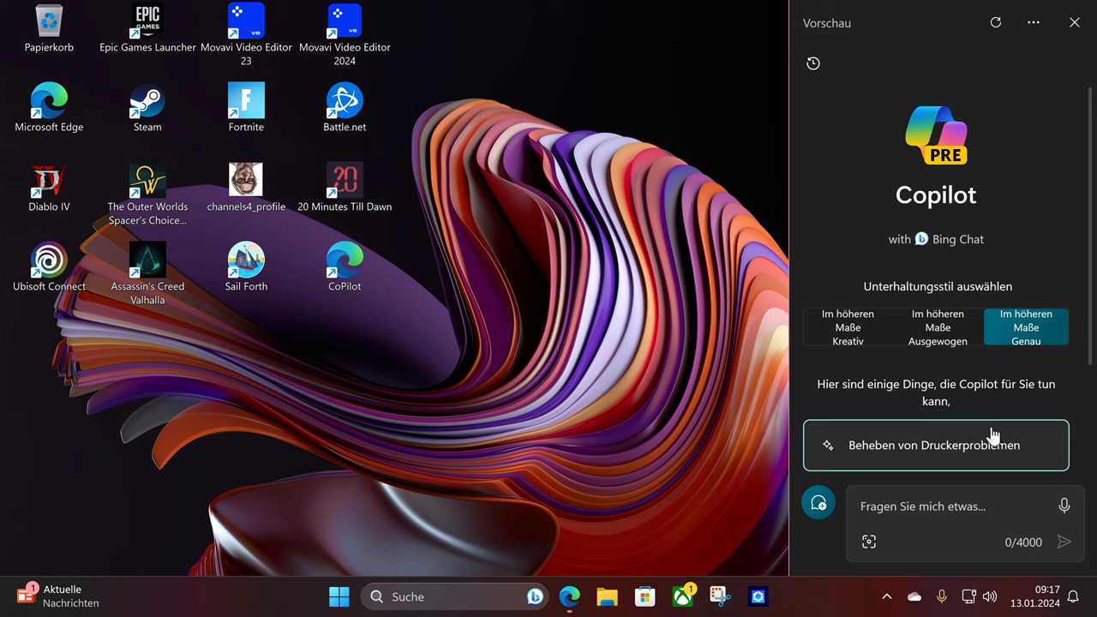
pyautogui.scroll(-1, 896, 457)
pyautogui.scroll(-2, 952, 441)
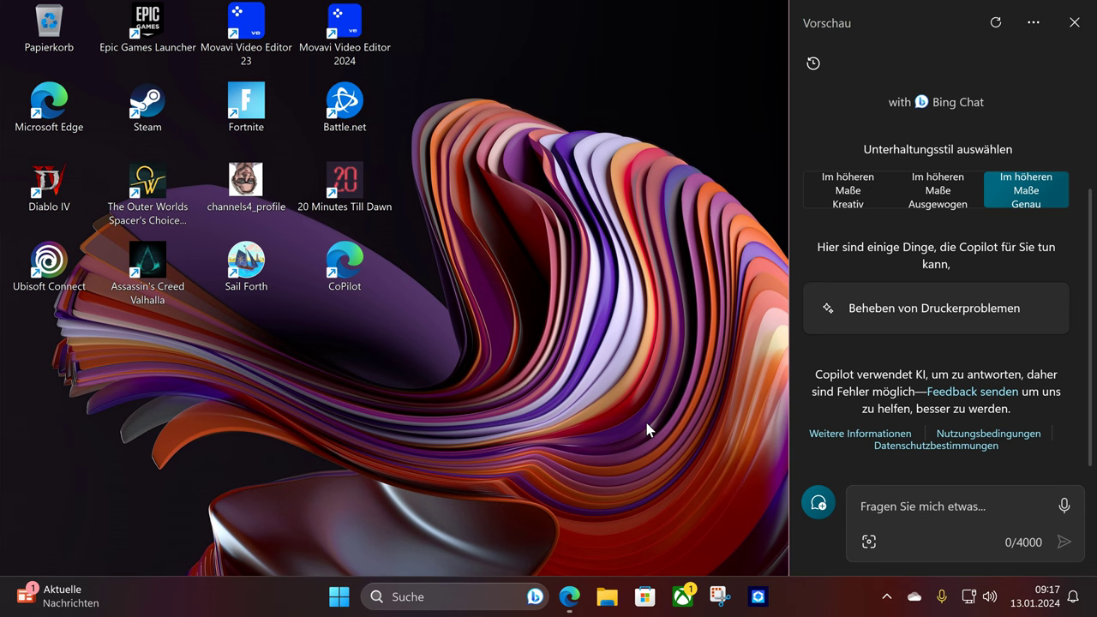
# Compare the Edge window's layout with Copilot open and closed, and minimise the browser
pyautogui.click(660, 514)
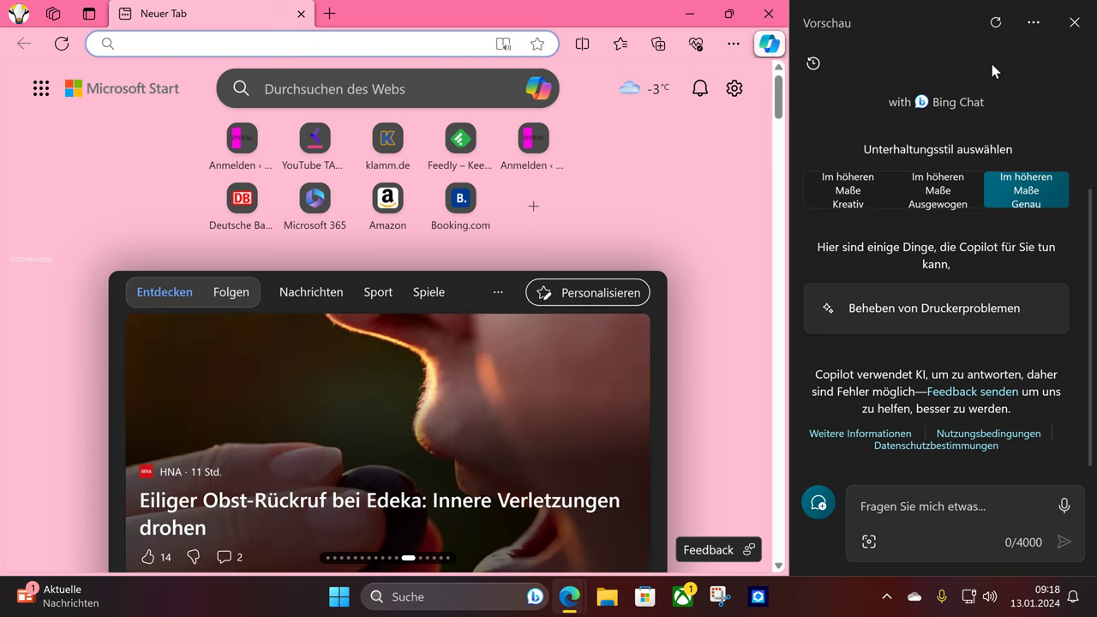
pyautogui.click(1074, 22)
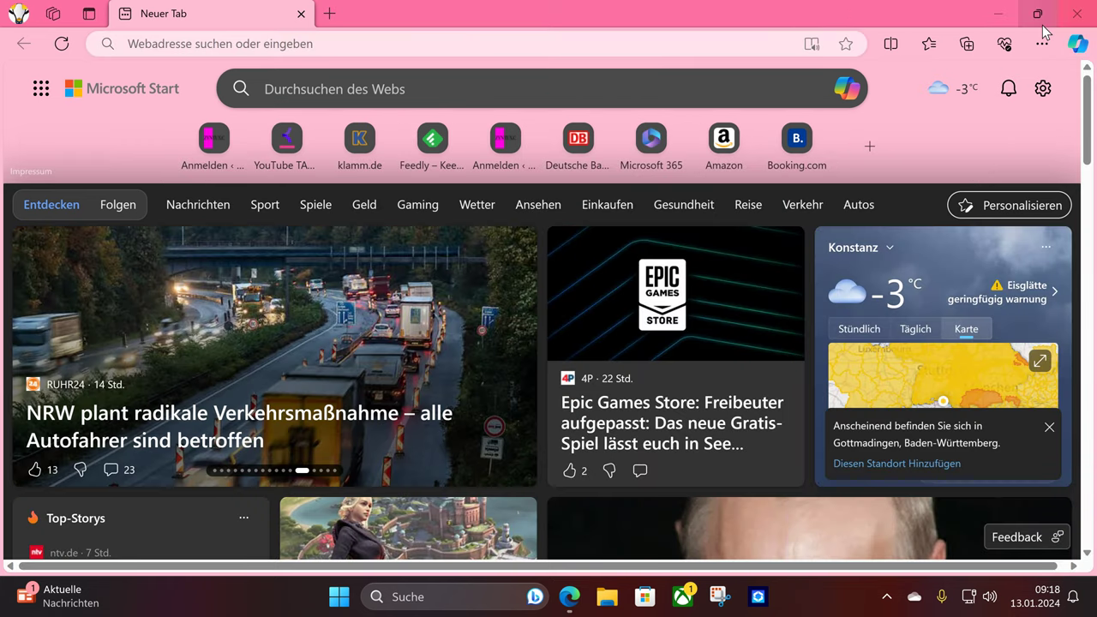
pyautogui.click(997, 13)
# Reopen Copilot from the desktop shortcut and submit the prompt "schreibe eine E-Mail an einen Freund um zum 40. Geburtstag zu gratulieren."
pyautogui.doubleClick(336, 261)
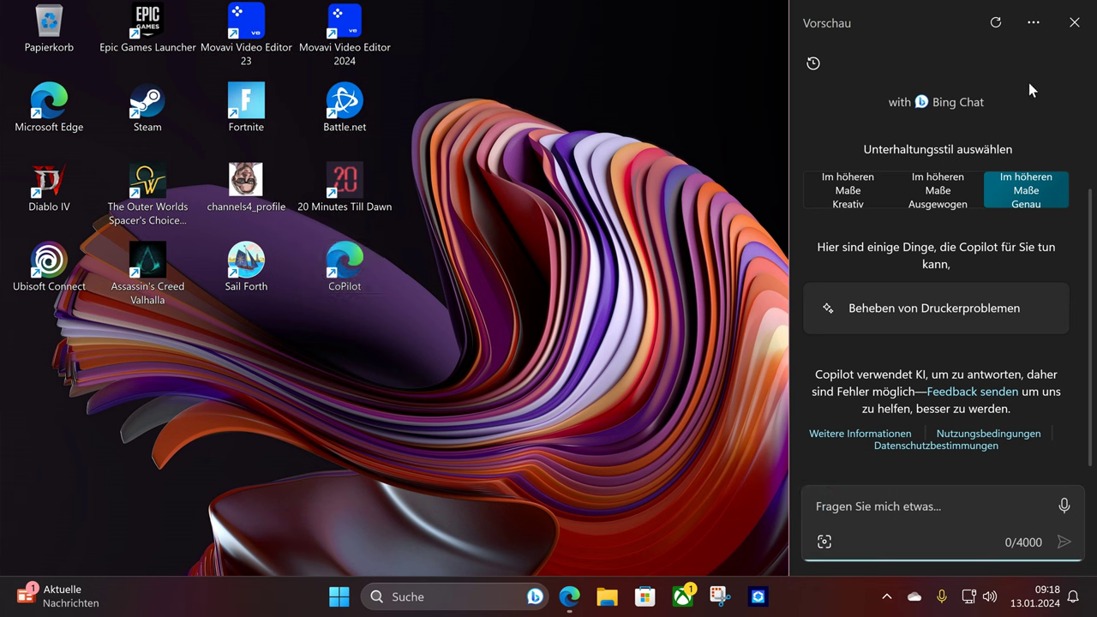
pyautogui.click(862, 504)
pyautogui.write('schreibe eine E-Mail an einen Freund um zu')
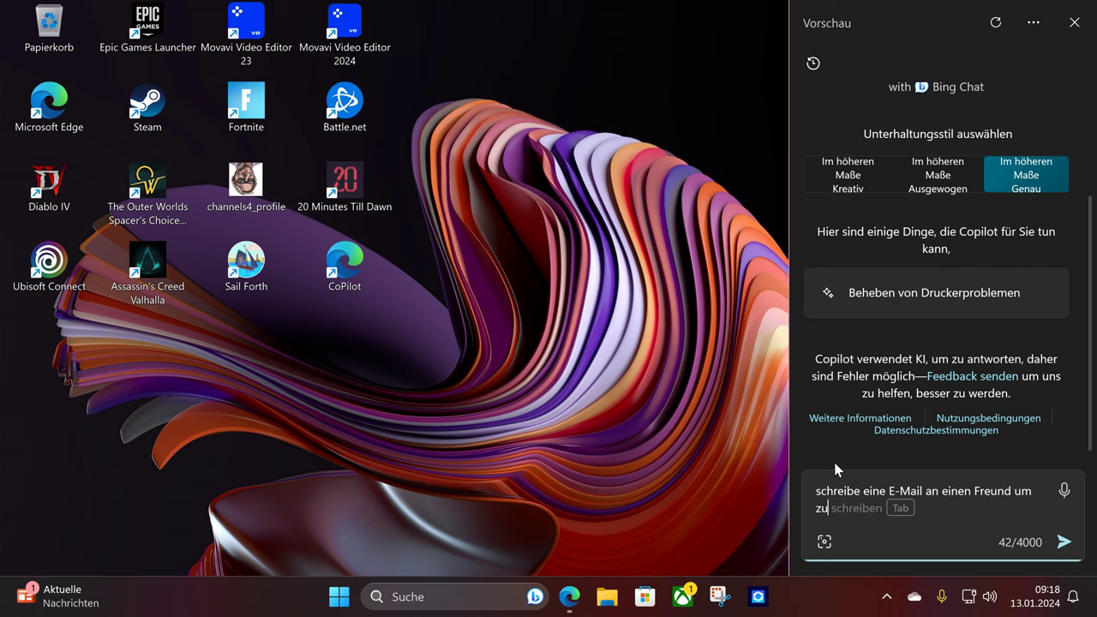
pyautogui.write('m 40. Geburtstag zu gratulieren.')
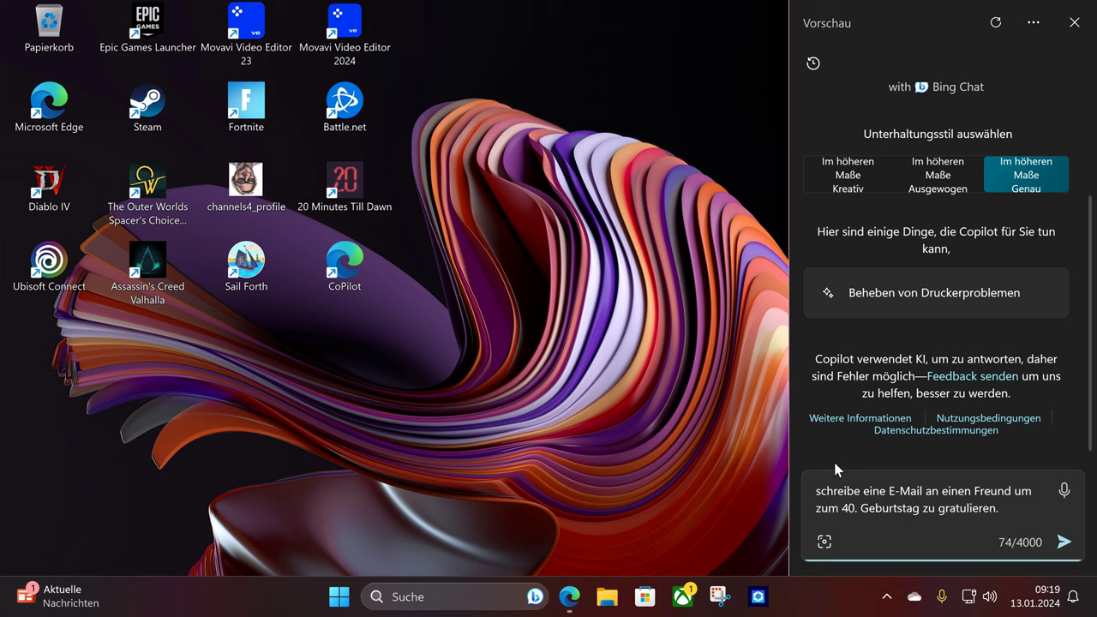
pyautogui.press('Return')
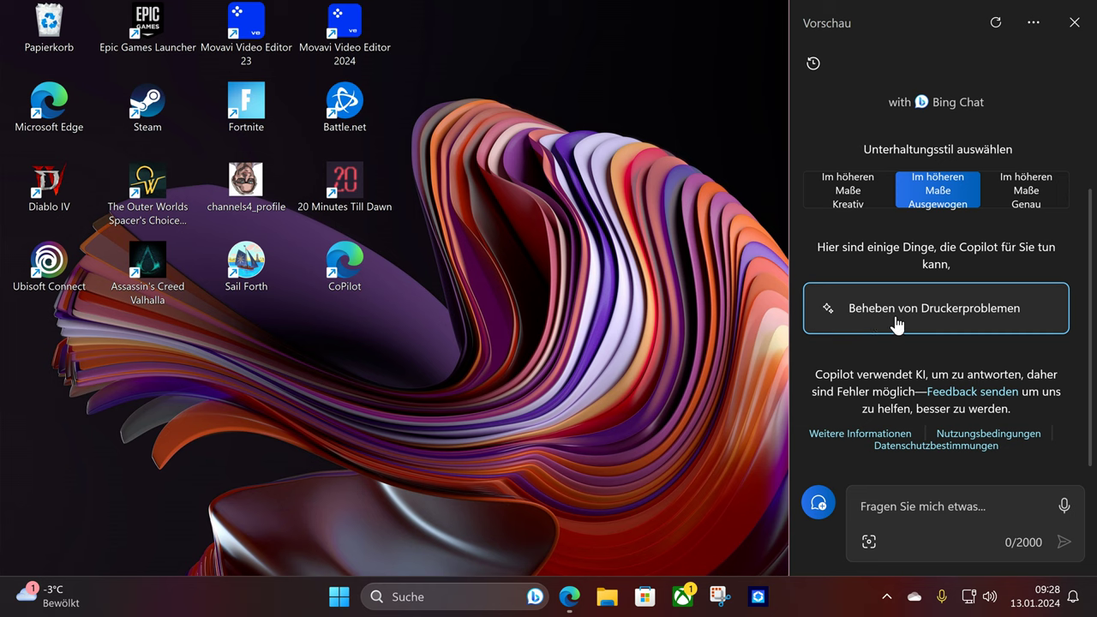
# Send Copilot the suggested request "Beheben von Druckerproblemen" and decline its offer to open the troubleshooter
pyautogui.click(941, 309)
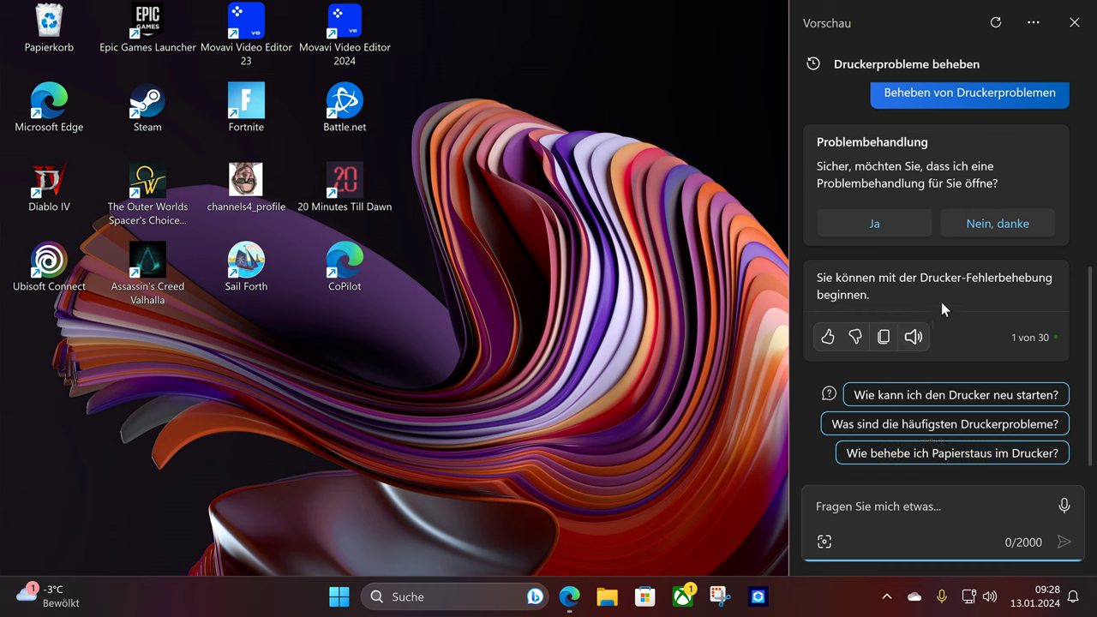
pyautogui.click(998, 225)
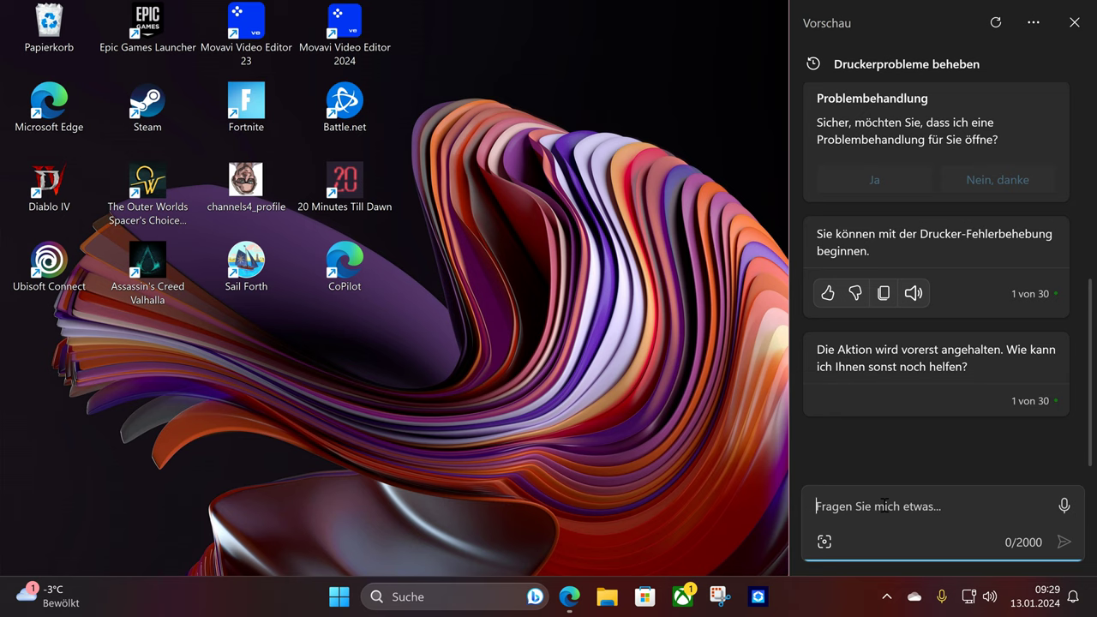
# Ask Copilot "öffne den taschenrechner" and agree to let it open the calculator app
pyautogui.write('öffne den ta')
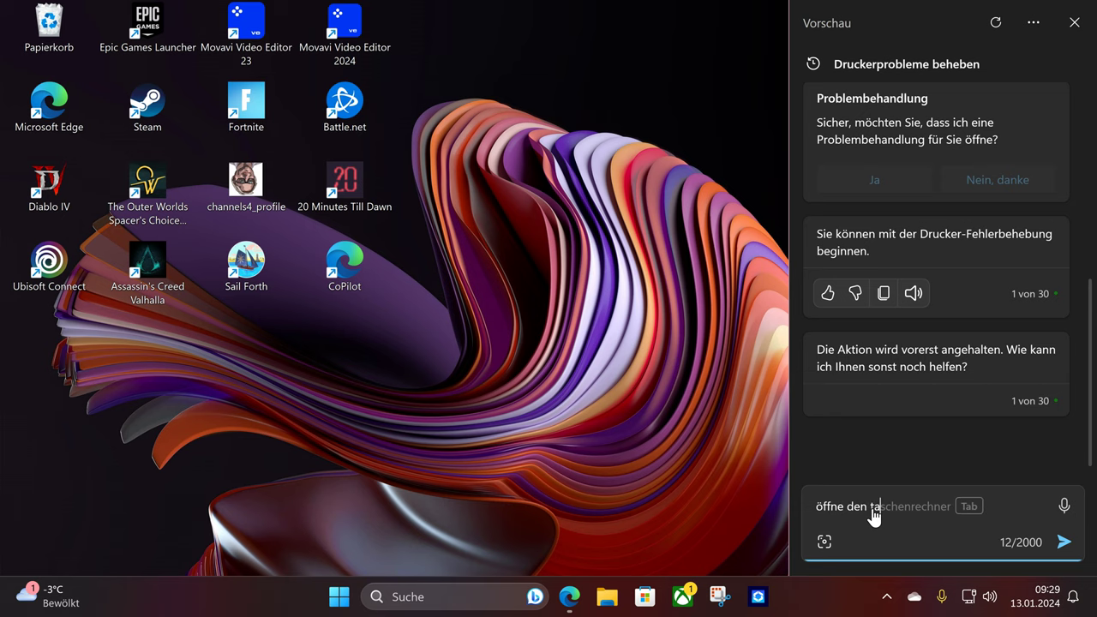
pyautogui.write('schenrechner')
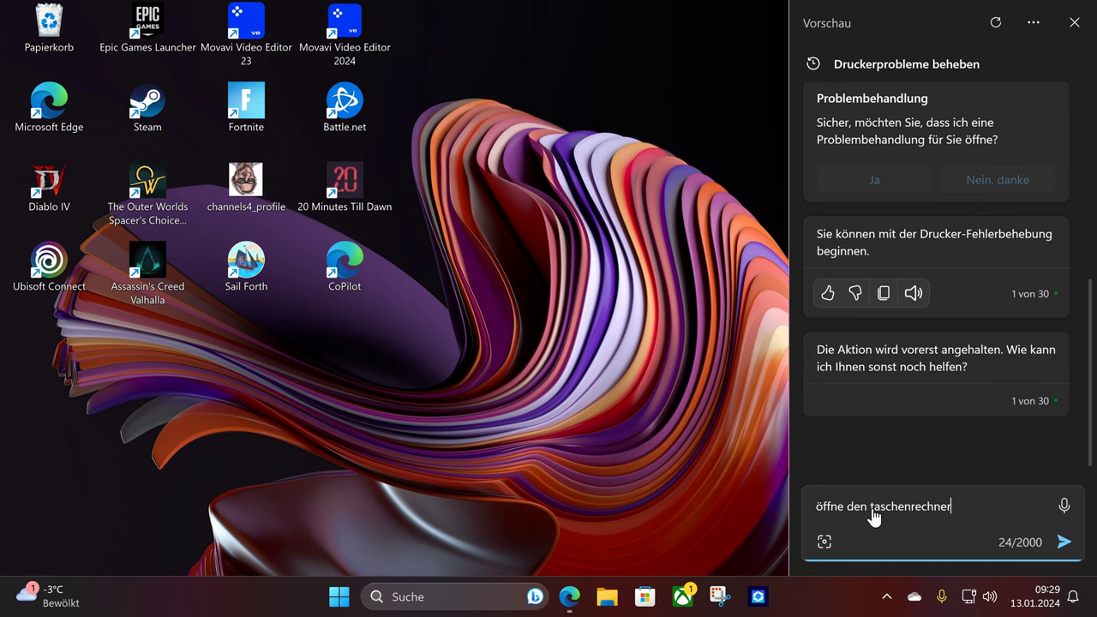
pyautogui.press('Return')
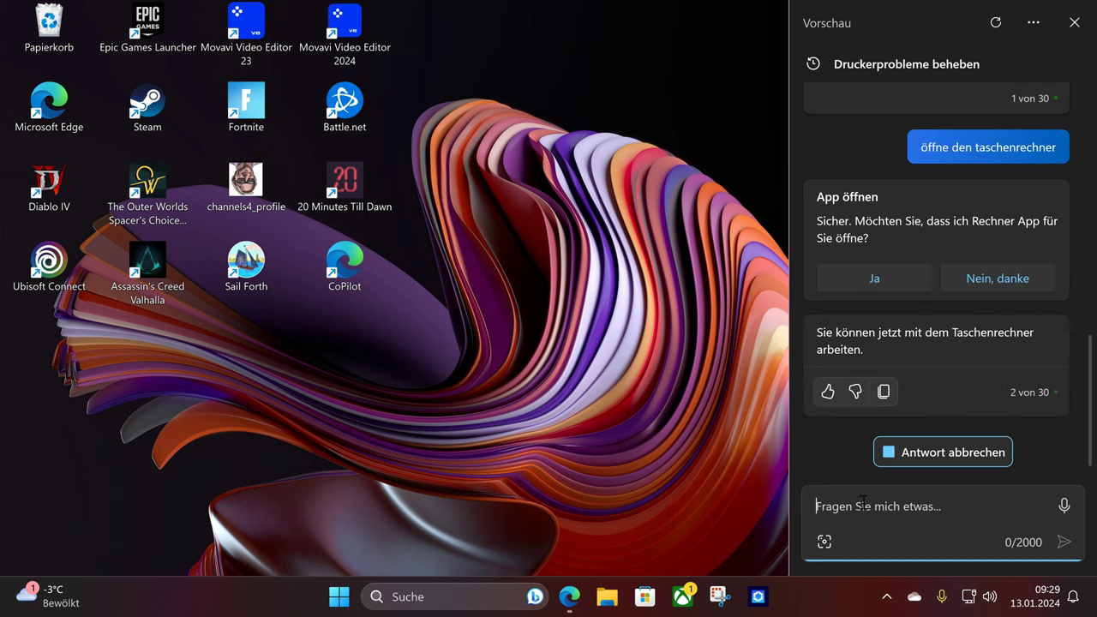
pyautogui.click(867, 280)
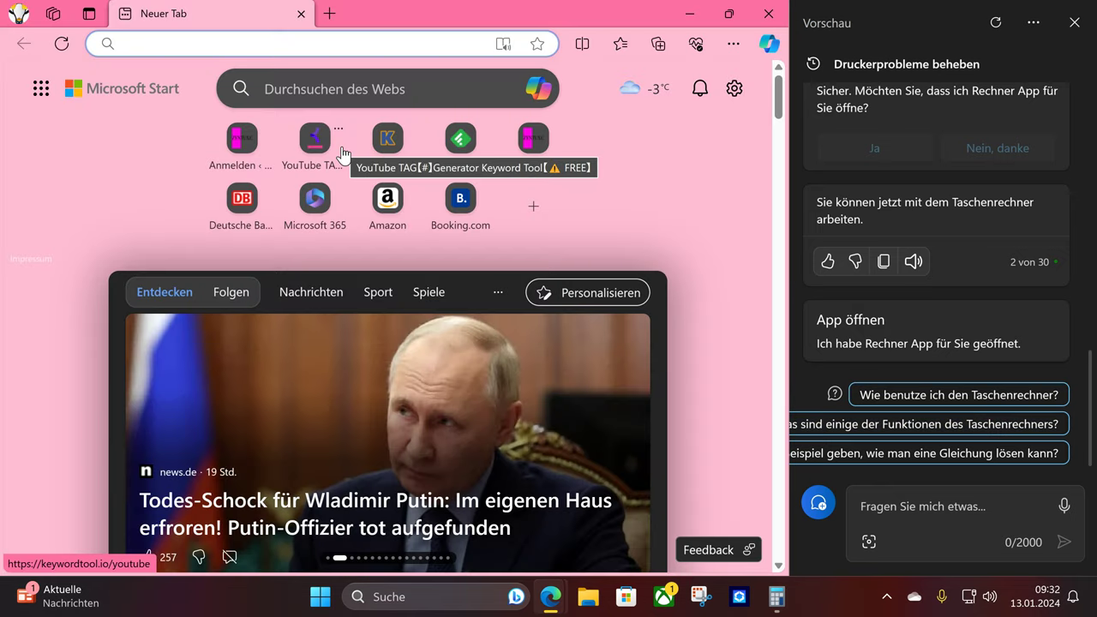
# Search Bing for "copilot" in Edge, open the copilot.microsoft.com result and look over its suggestion cards
pyautogui.write('cop')
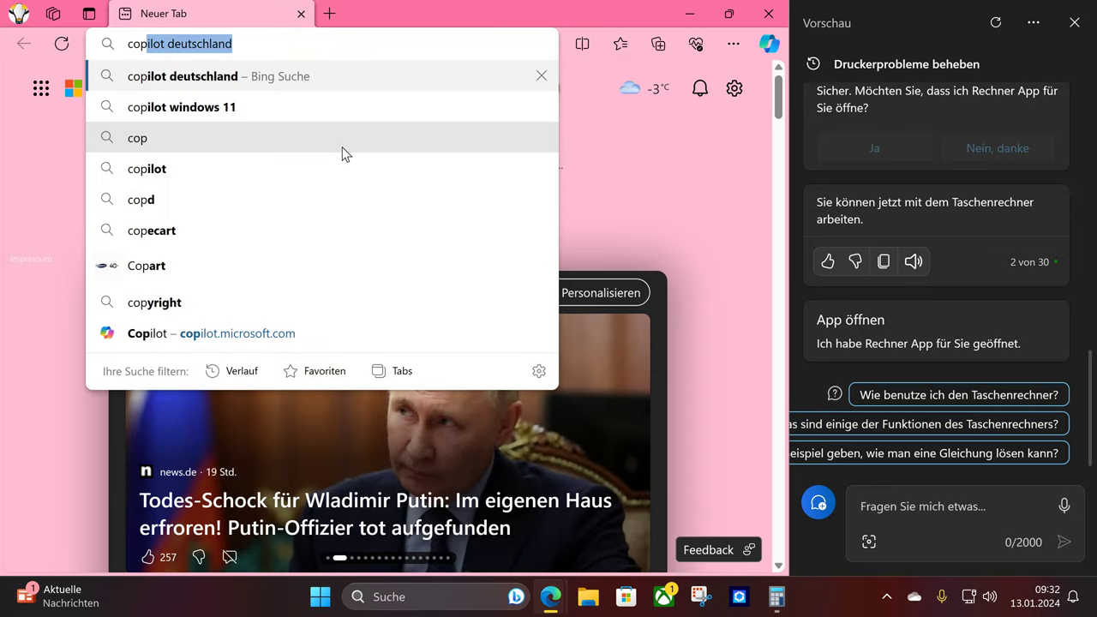
pyautogui.write('ilot&cvid=8953bf...')
pyautogui.click(342, 151)
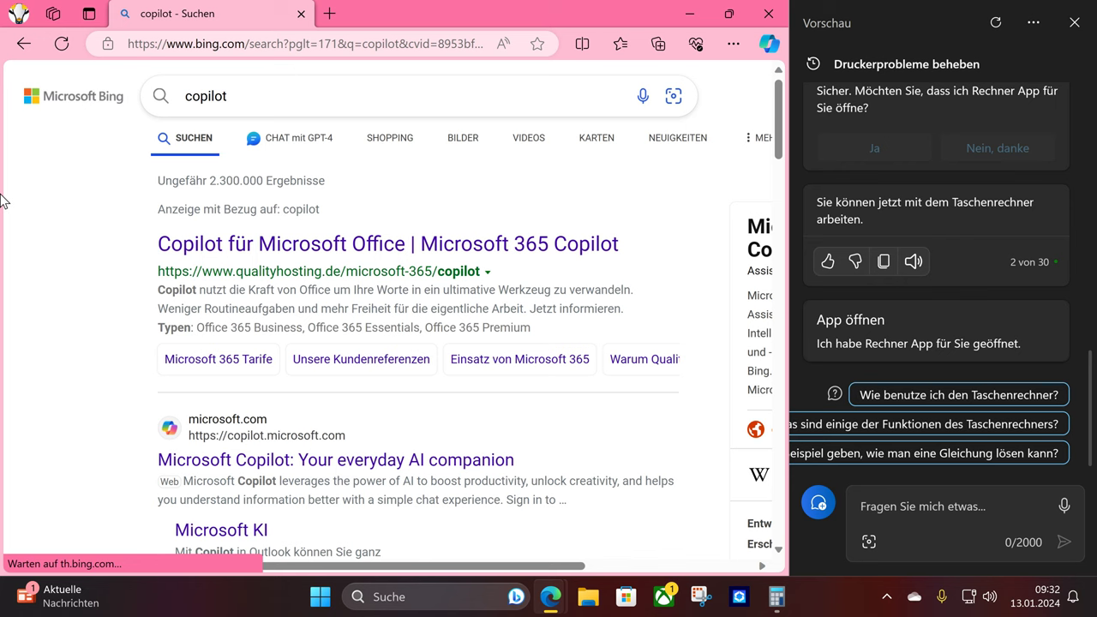
pyautogui.scroll(-1, 120, 339)
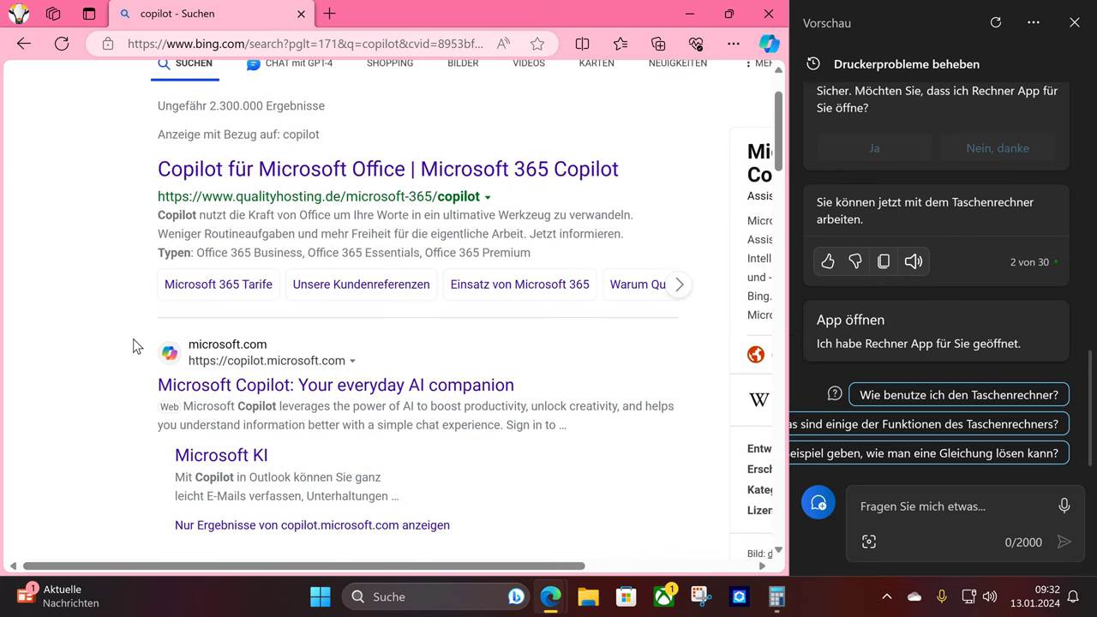
pyautogui.click(235, 385)
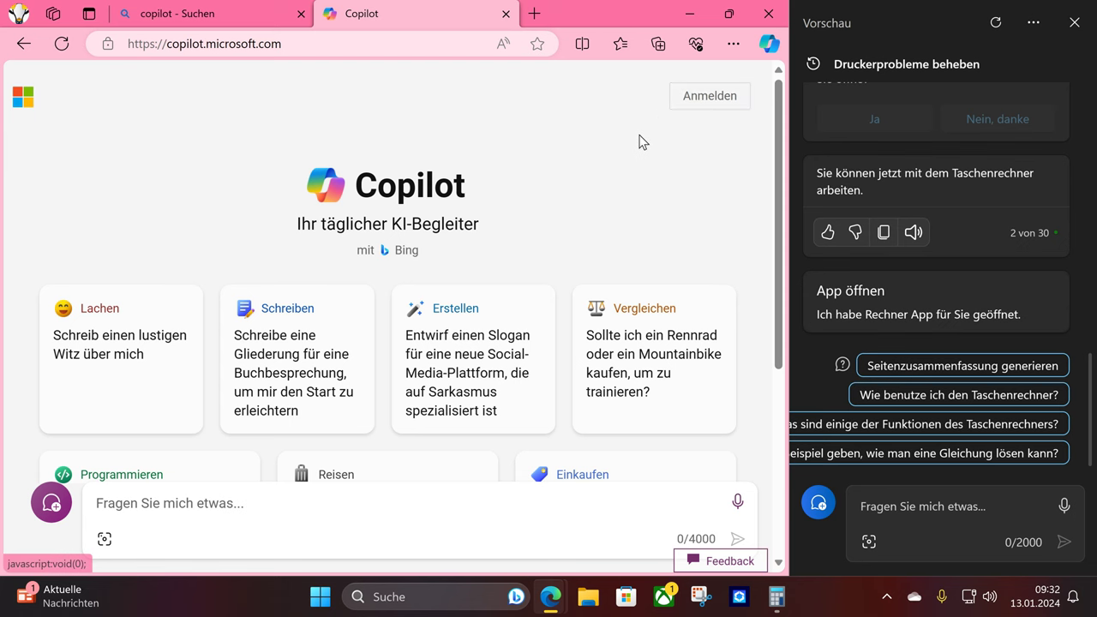
pyautogui.scroll(-2, 448, 265)
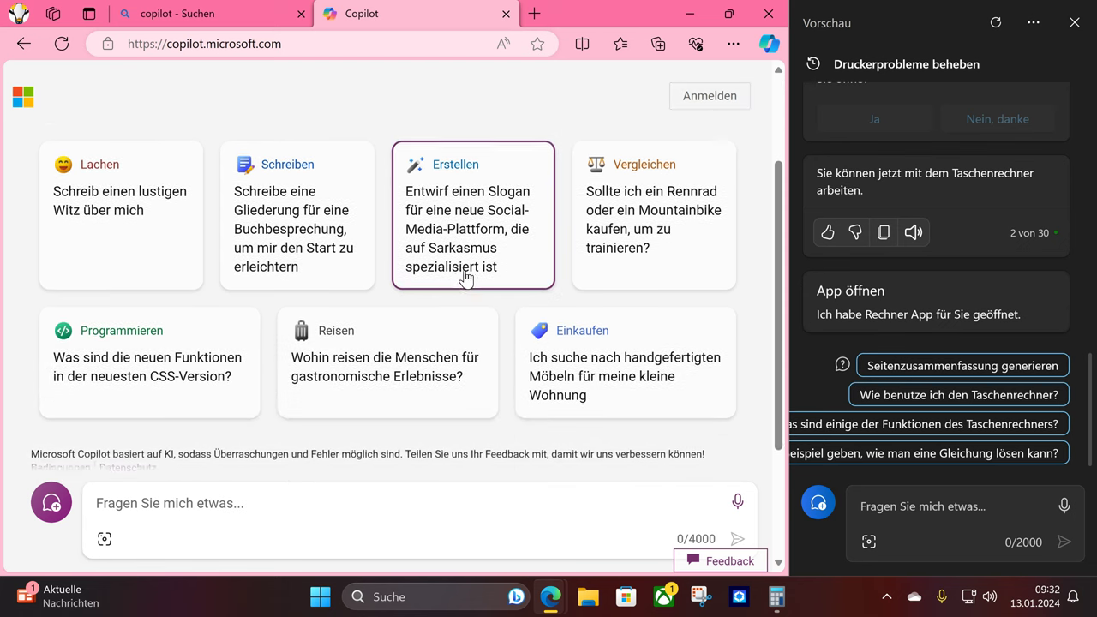
pyautogui.scroll(2, 422, 452)
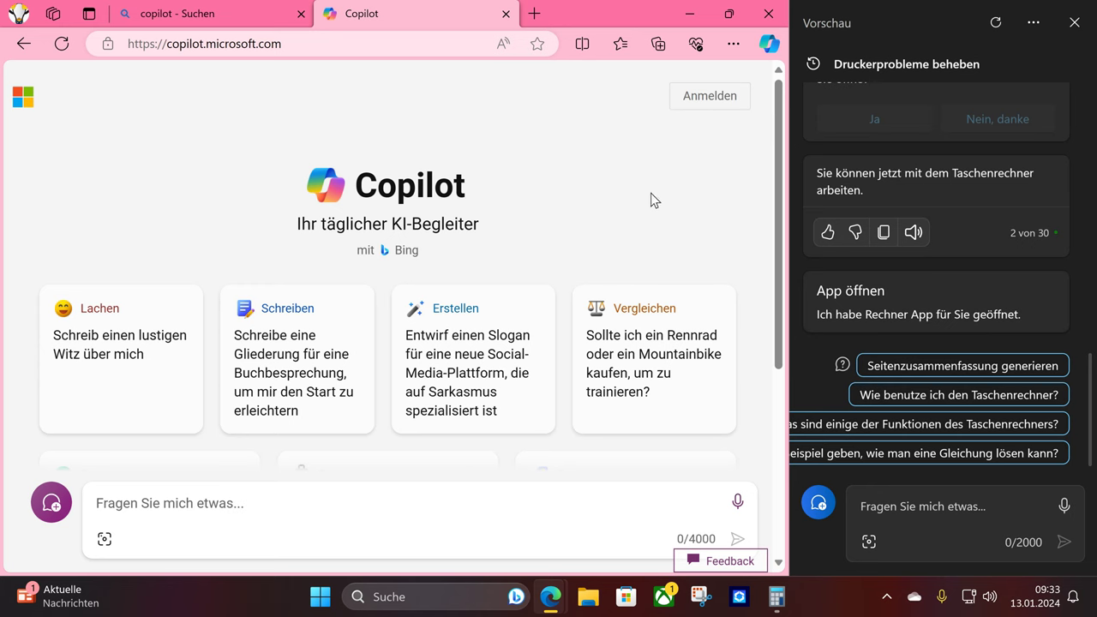
# Reload the Copilot web page to get a fresh set of suggestion cards, look them over and minimize the Edge window
pyautogui.scroll(-2, 416, 248)
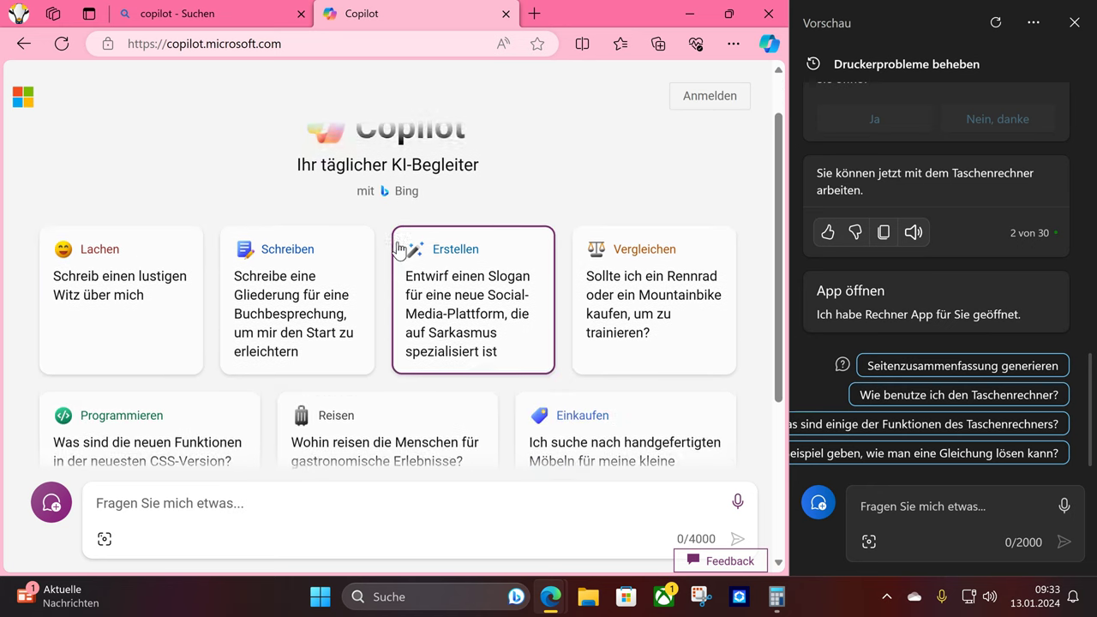
pyautogui.scroll(2, 434, 264)
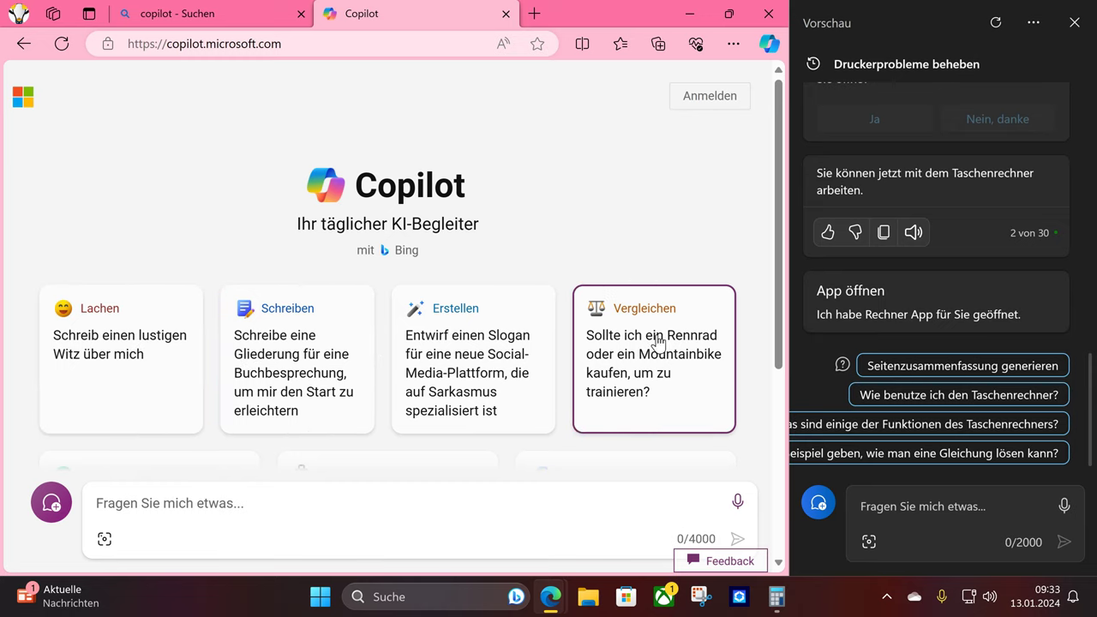
pyautogui.rightClick(616, 186)
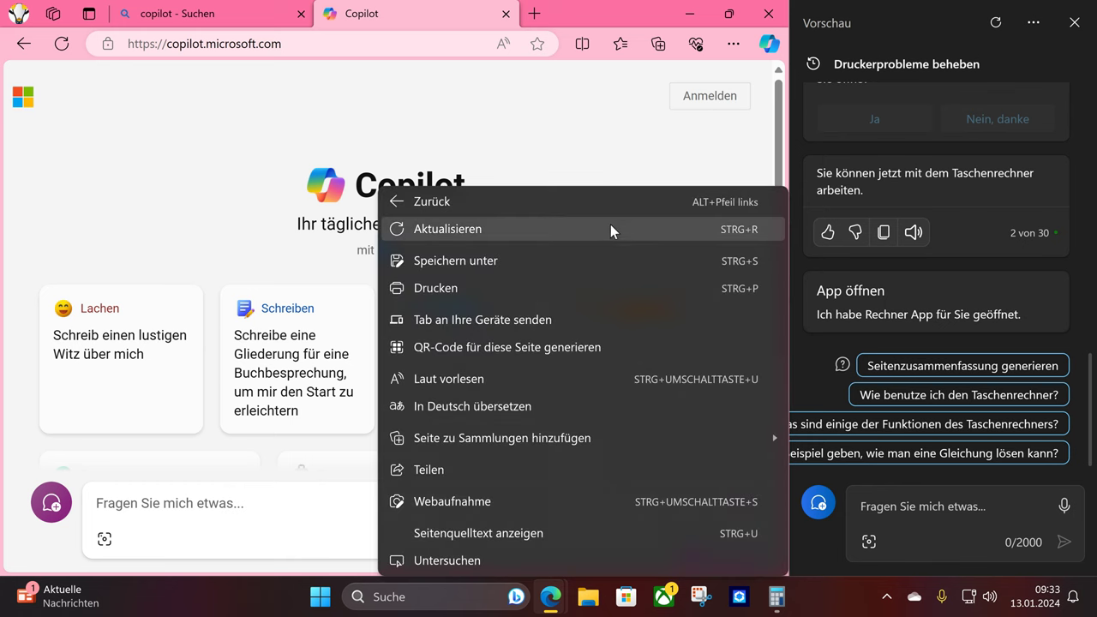
pyautogui.click(610, 224)
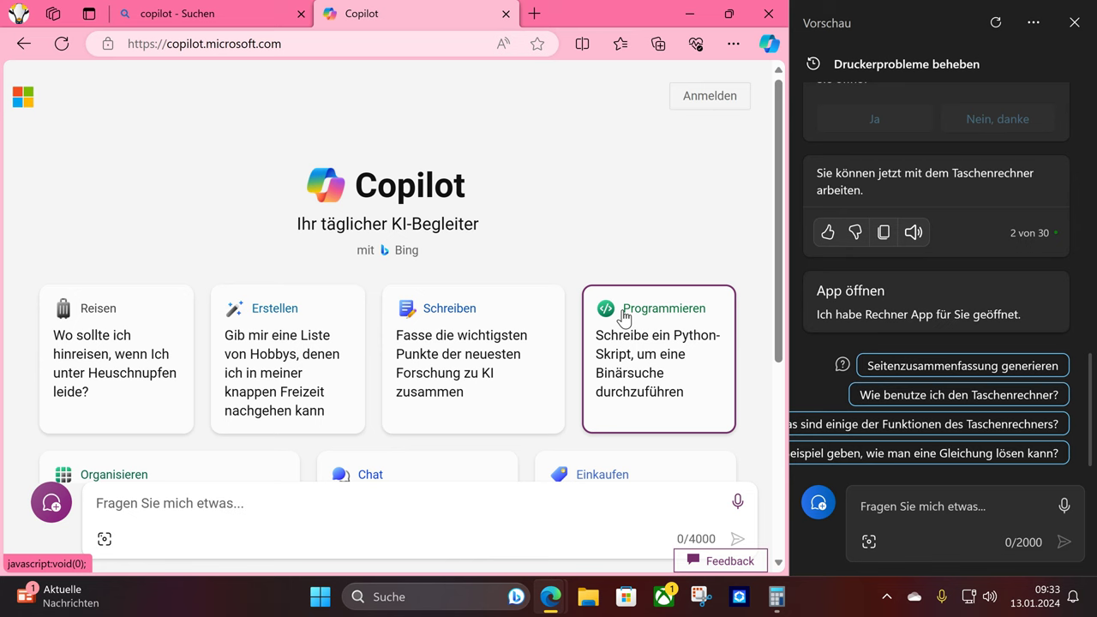
pyautogui.scroll(-1, 688, 385)
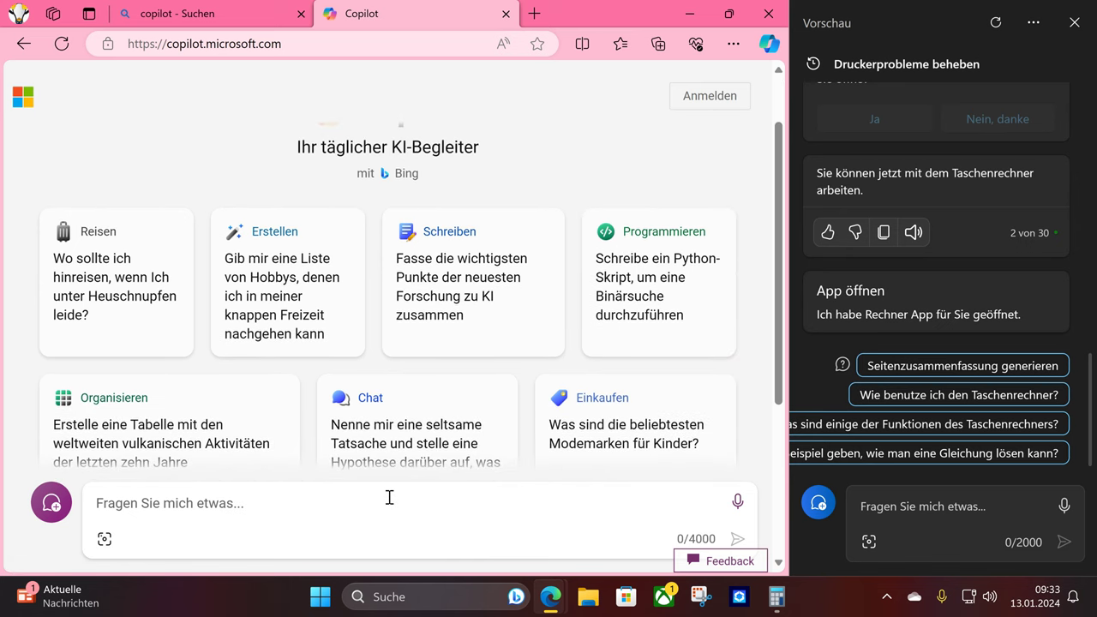
pyautogui.click(686, 14)
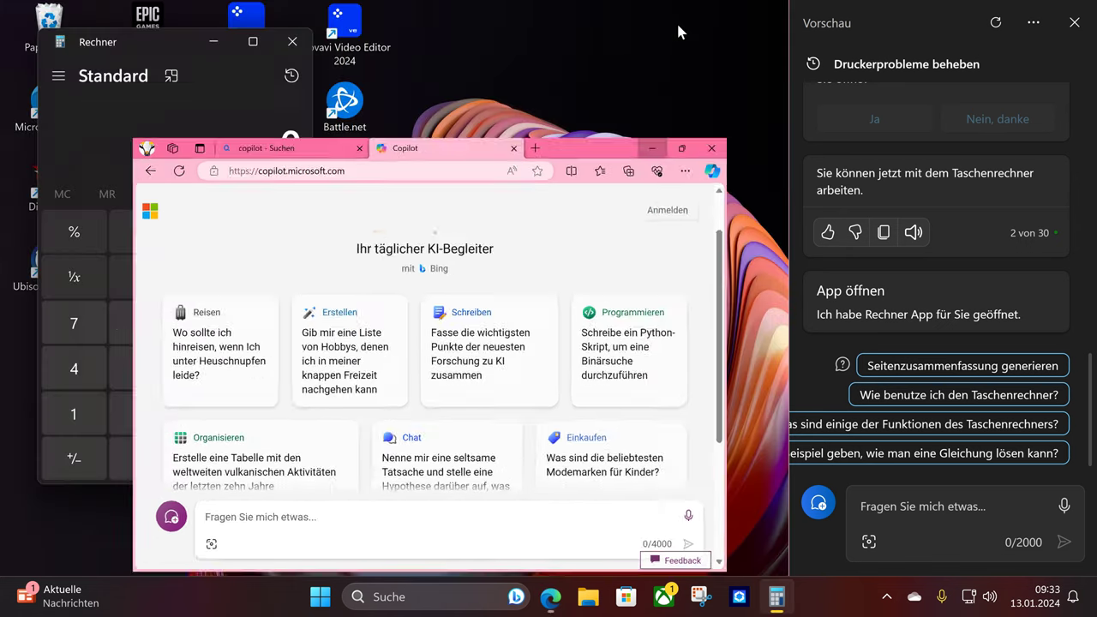